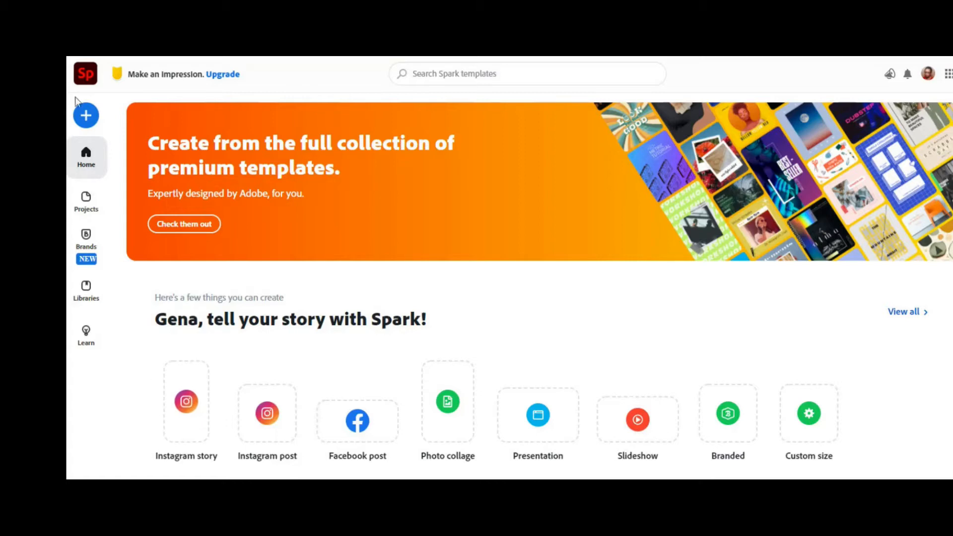
Step: Create a new video project titled "Practice Audiogram"
click(85, 115)
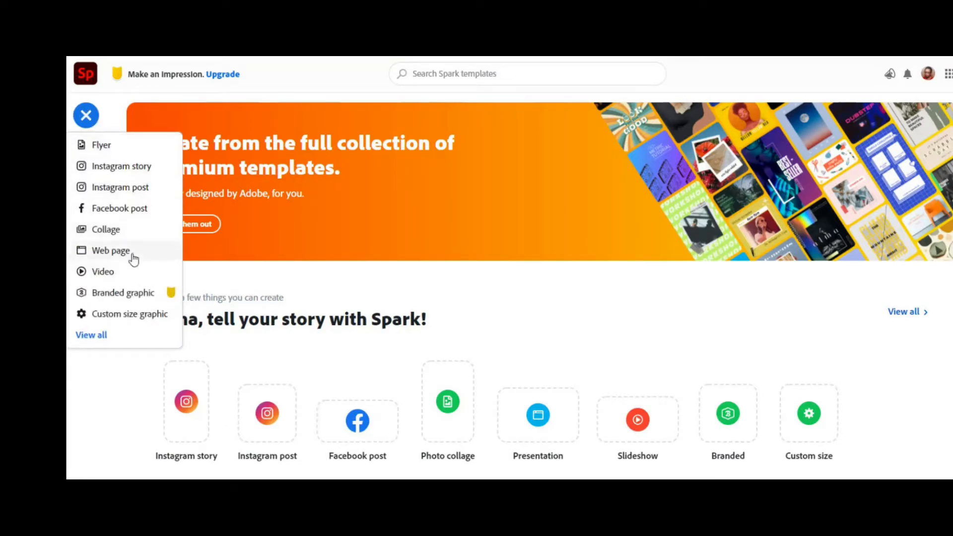
click(104, 272)
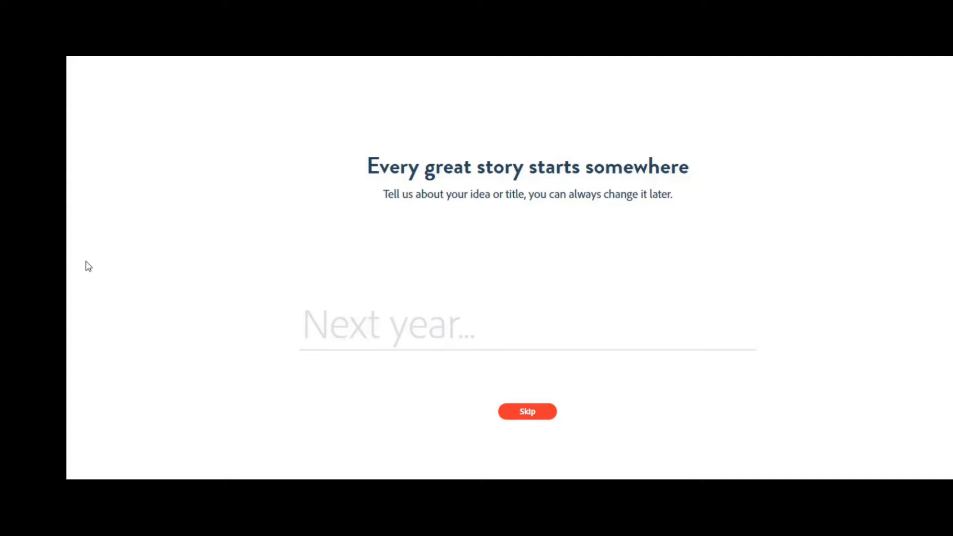
text(Prac)
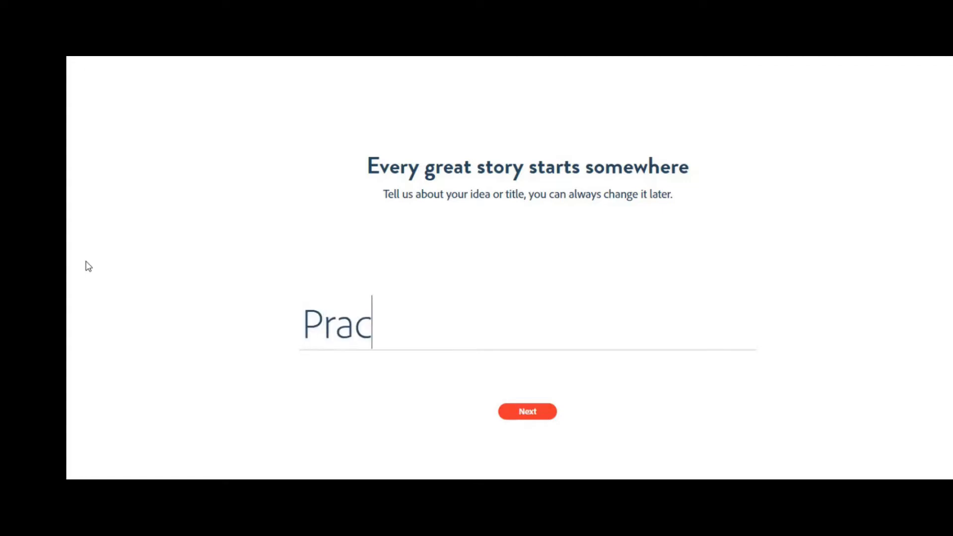
text(tice Au)
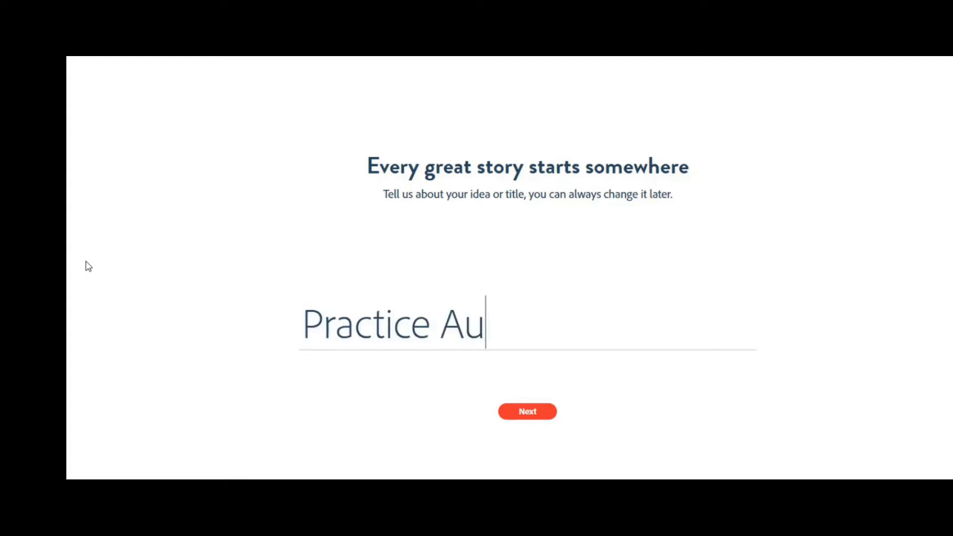
text(diogram)
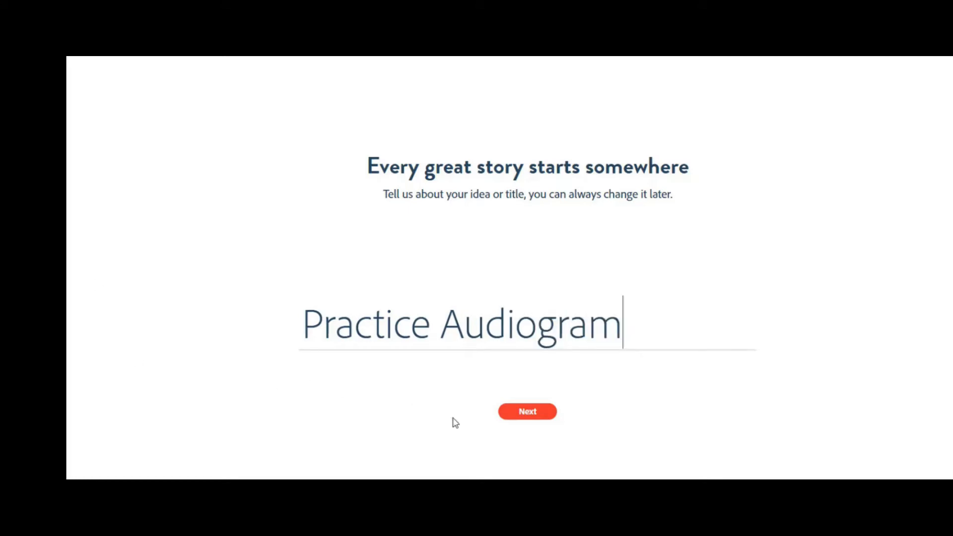
click(516, 415)
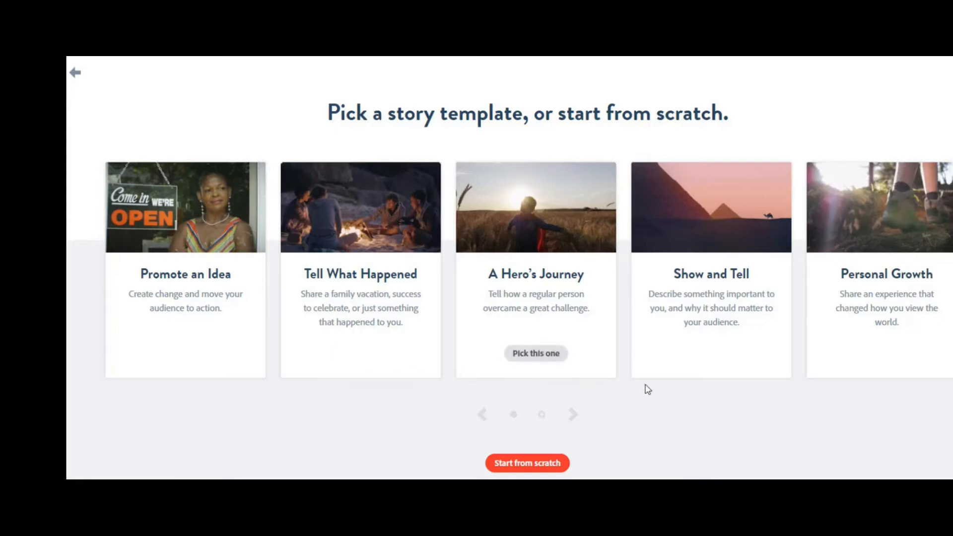
Step: Pick the "Make Up My Own" story template and dismiss the welcome tips
click(573, 414)
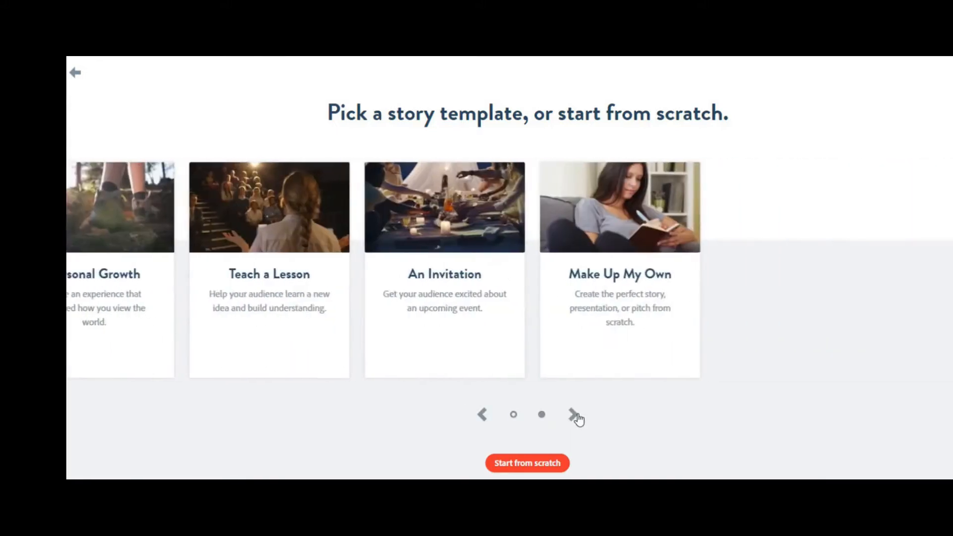
mouse_move(553, 288)
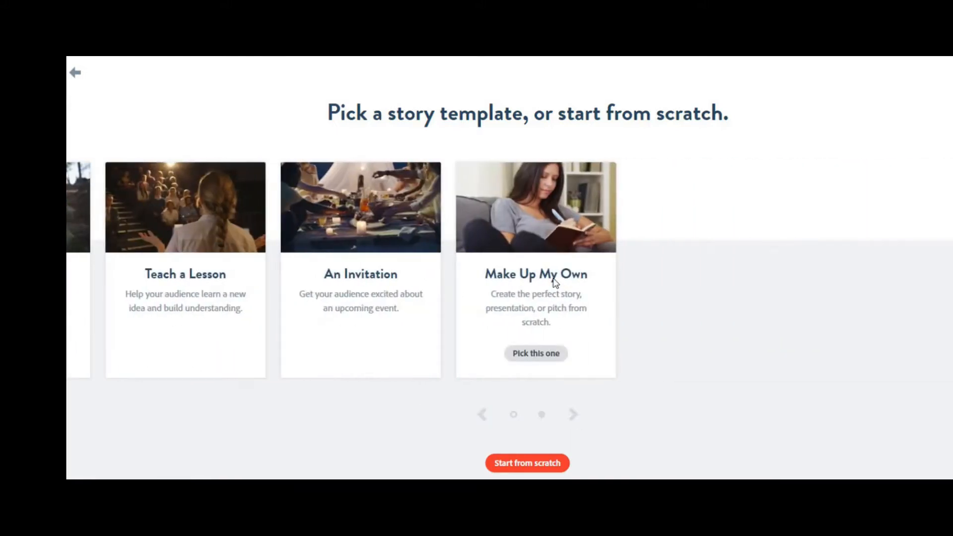
click(538, 355)
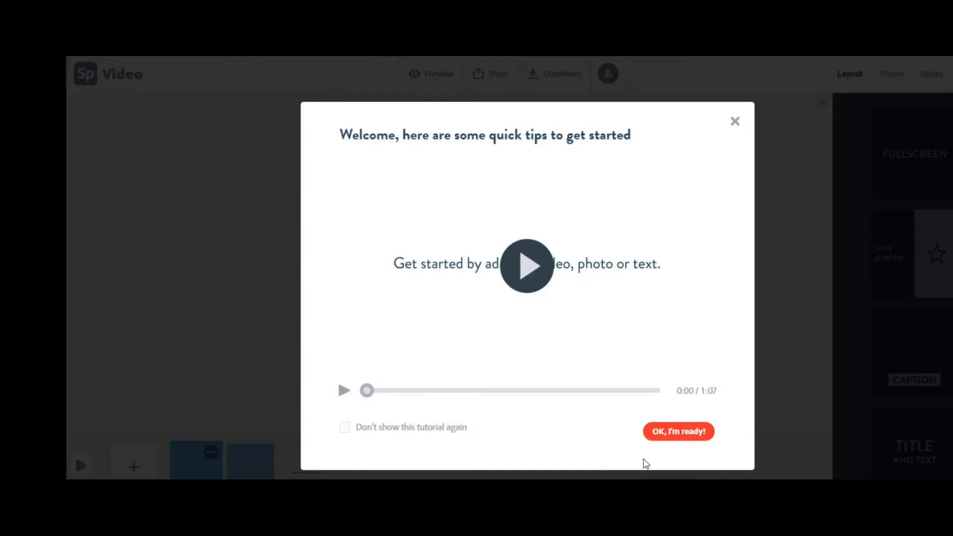
click(669, 432)
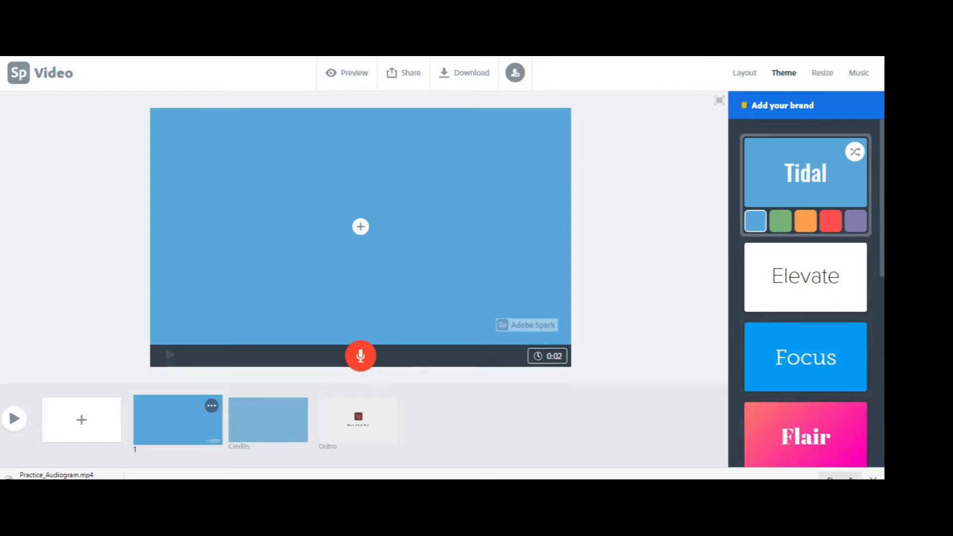
Step: Resize the video to the Square format and show the available slide layouts
click(822, 73)
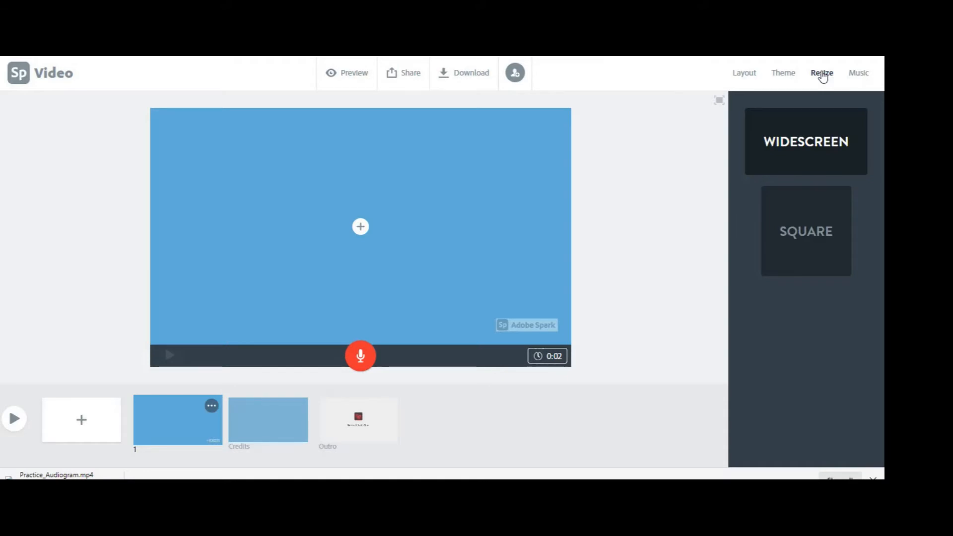
click(812, 204)
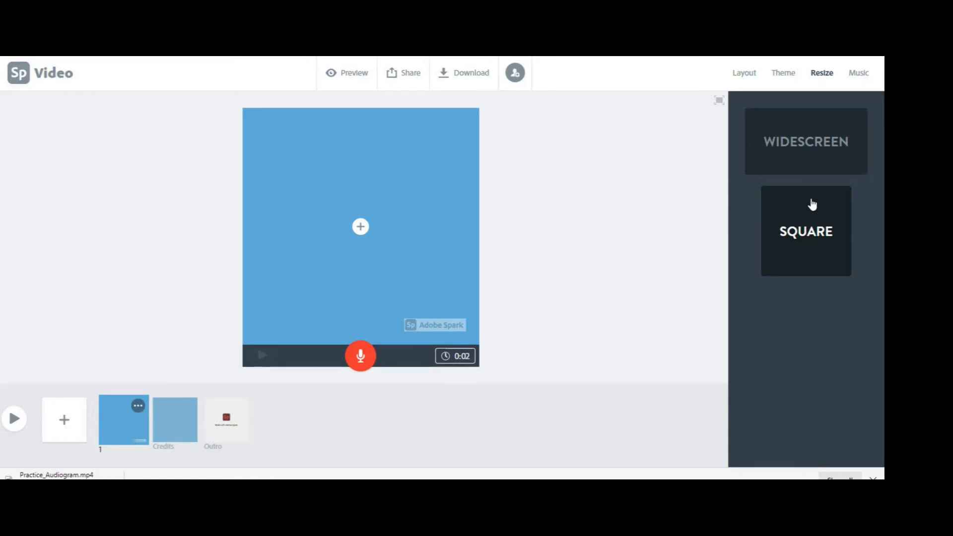
click(744, 73)
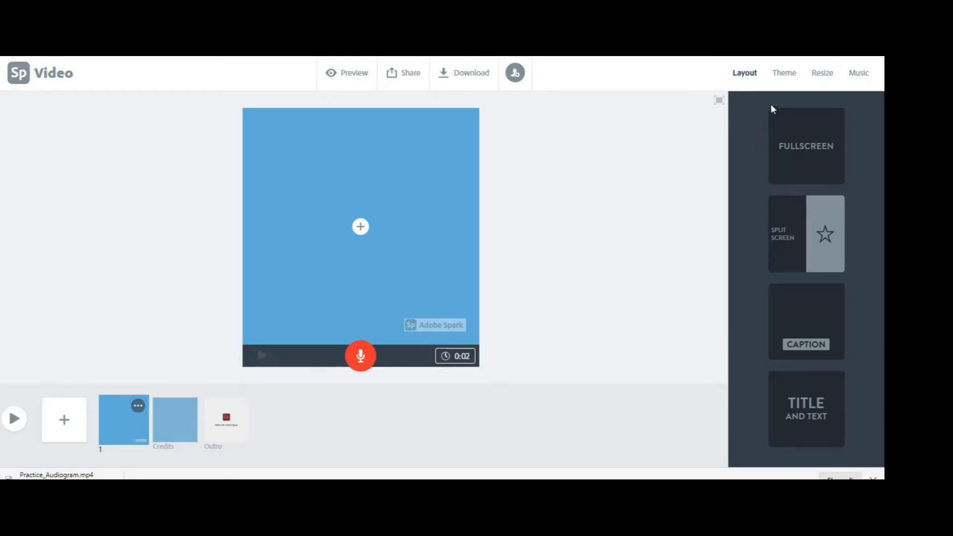
Step: Apply the Noir theme to the video
click(784, 79)
scroll(747, 200, down, 3)
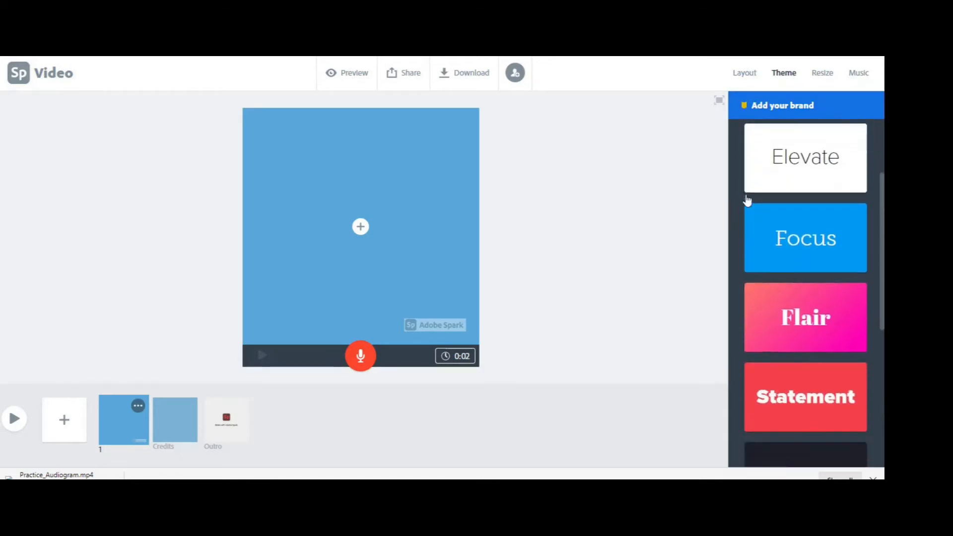
scroll(749, 198, down, 6)
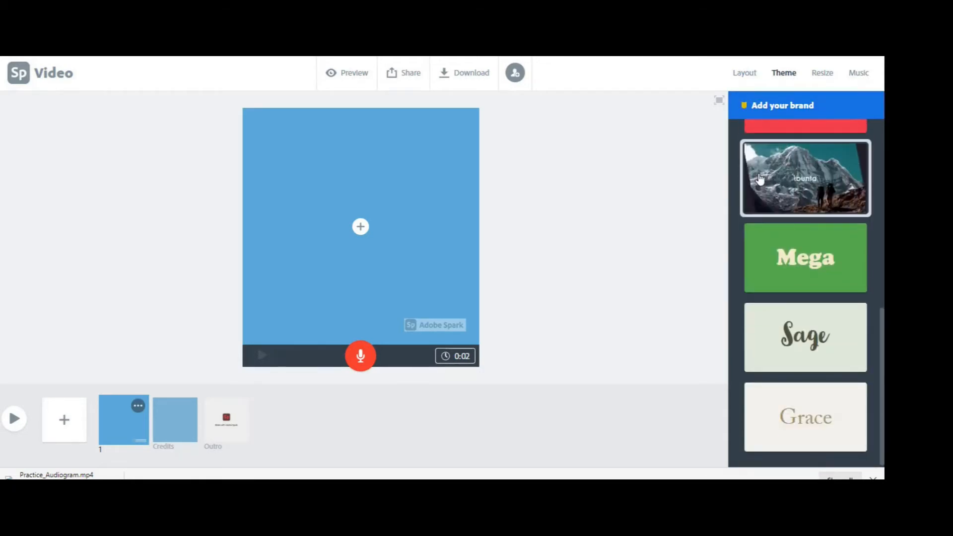
click(759, 179)
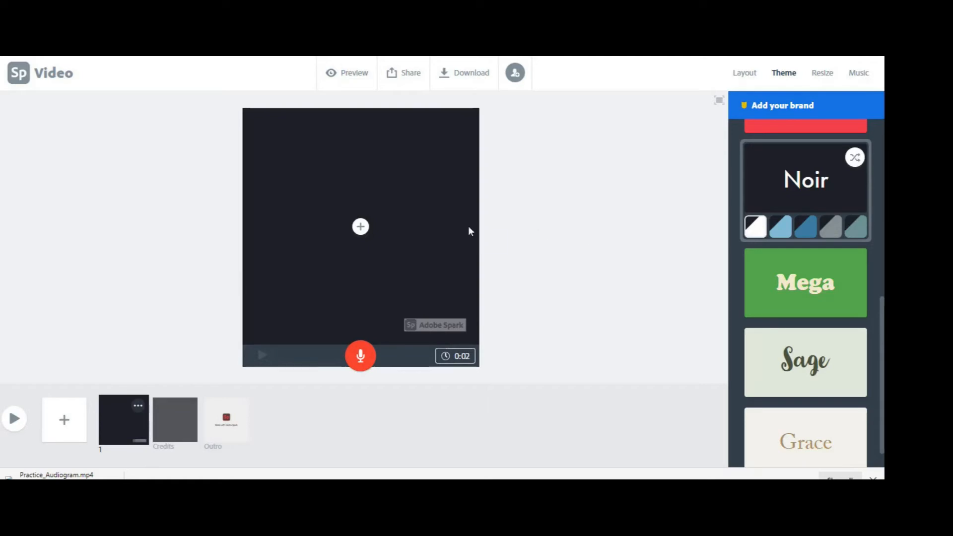
Step: Upload the 1200 x 1200 FlaDap JPG with the dog picture as the photo on slide 1
click(360, 230)
click(386, 193)
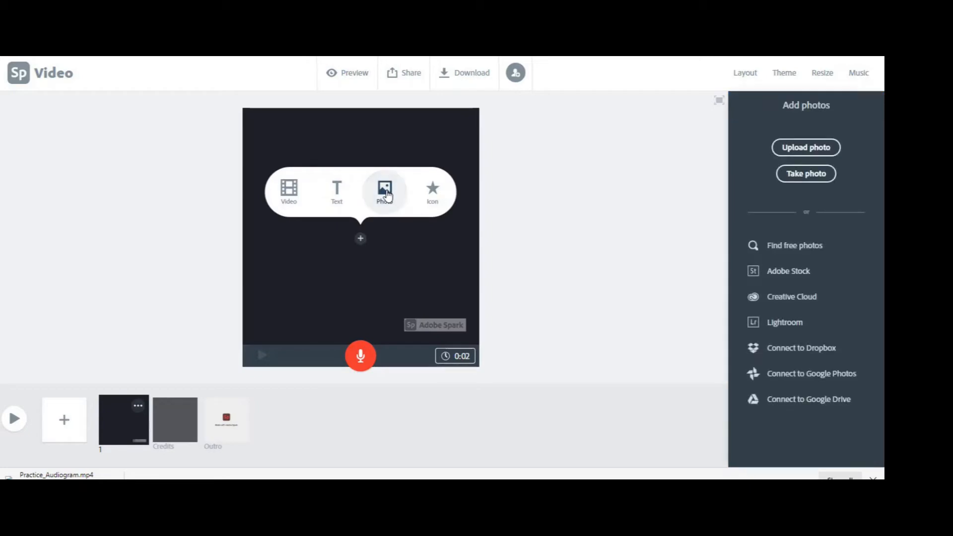
click(814, 151)
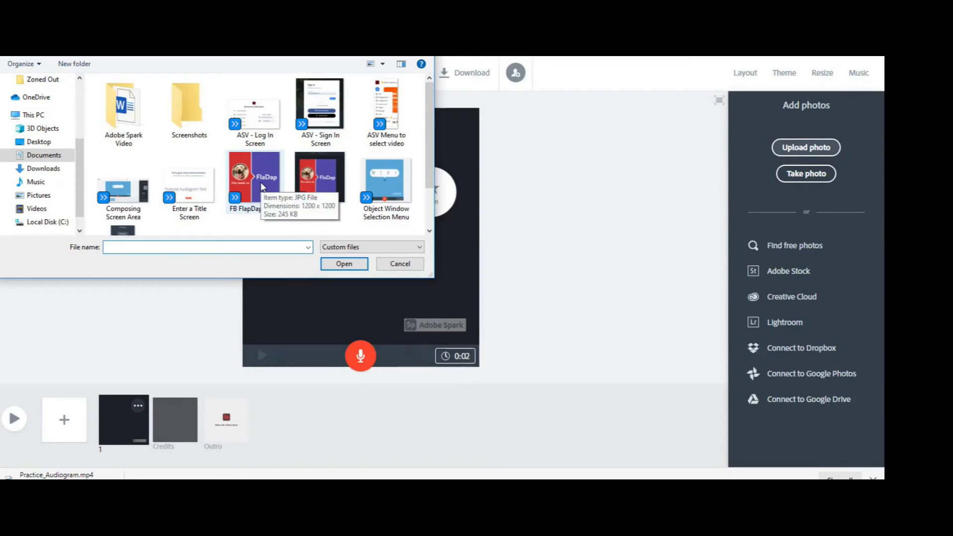
click(259, 182)
click(341, 265)
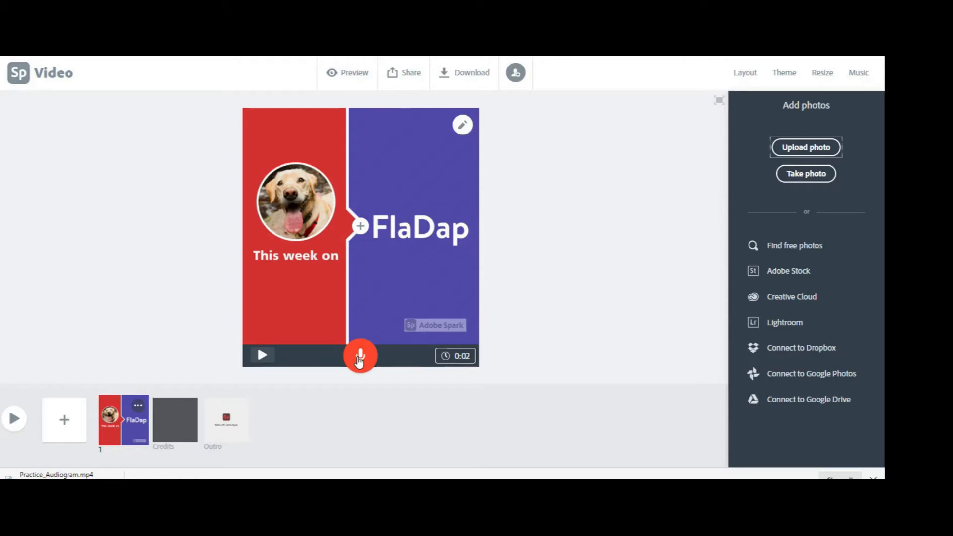
Step: Record a voice narration for slide 1 and play it back
drag(359, 361, 359, 362)
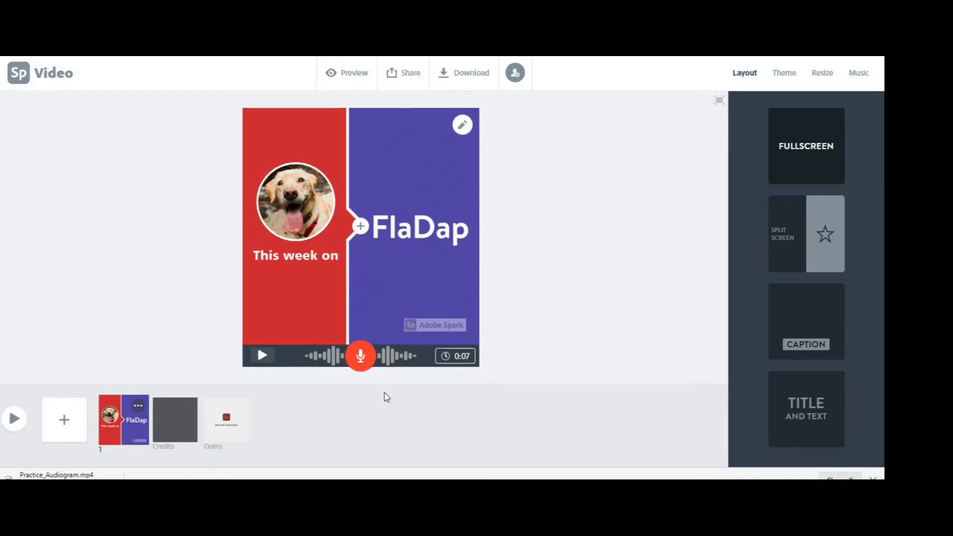
click(260, 357)
Step: Enter "Bring Treats to the ones you love." as the heading on the Credits slide
click(172, 419)
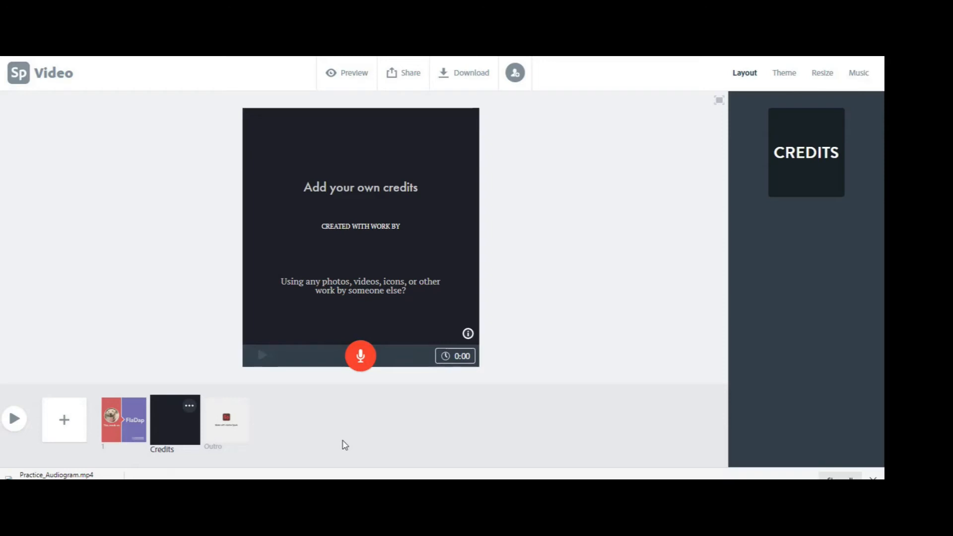
click(388, 186)
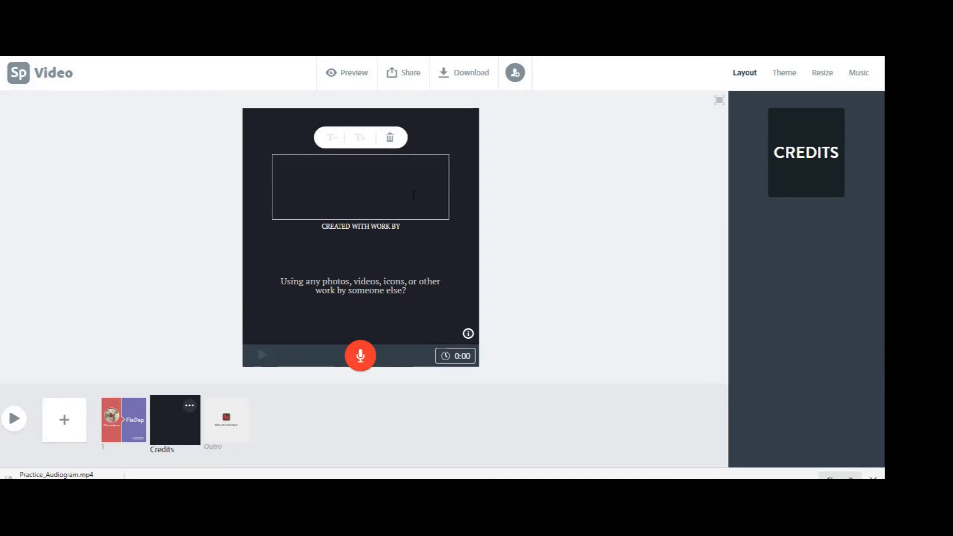
text(Bring Treat)
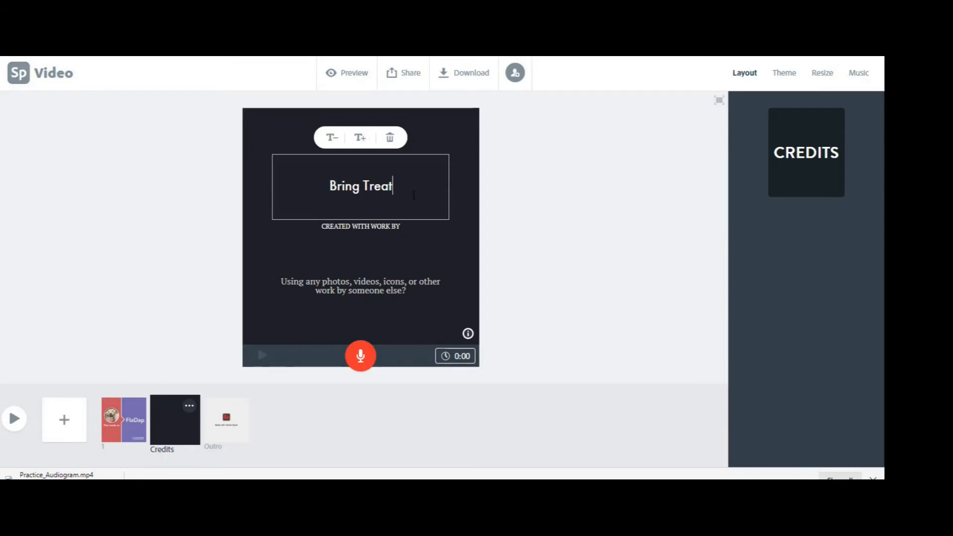
text(es)
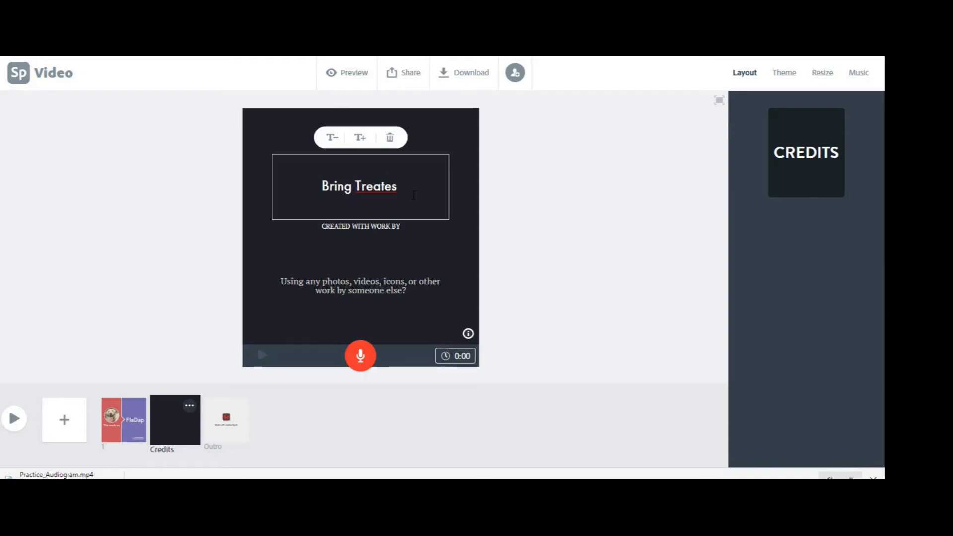
key(BackSpace)
key(BackSpace)
text(s to the)
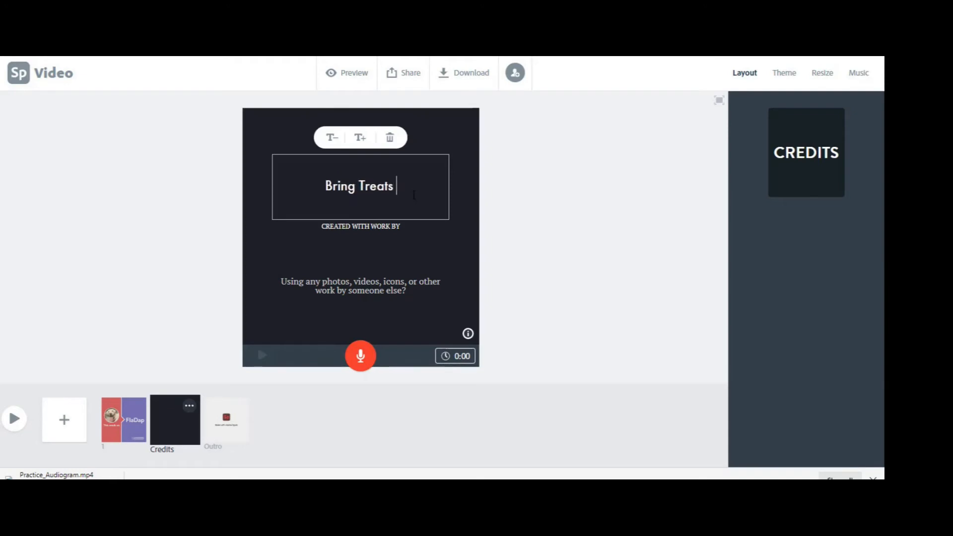
text( on)
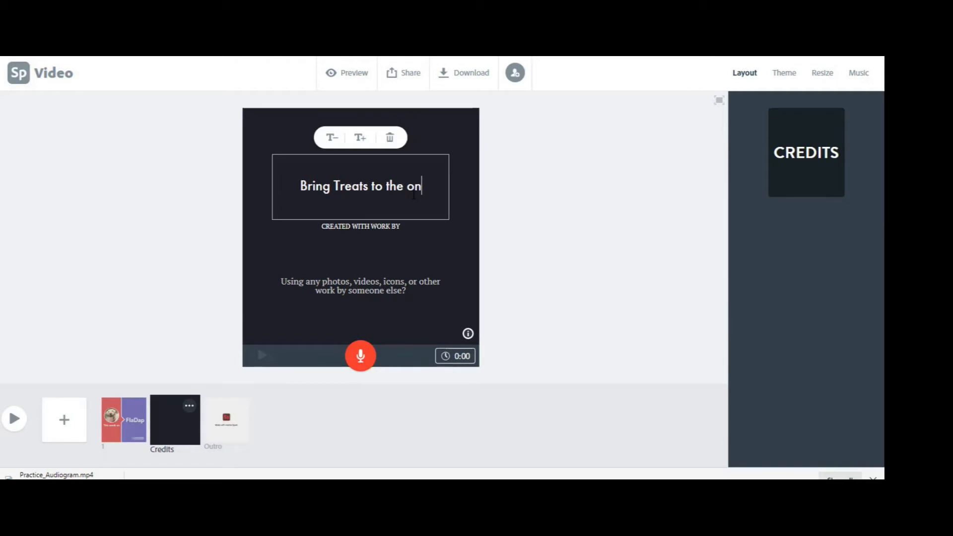
text(es you )
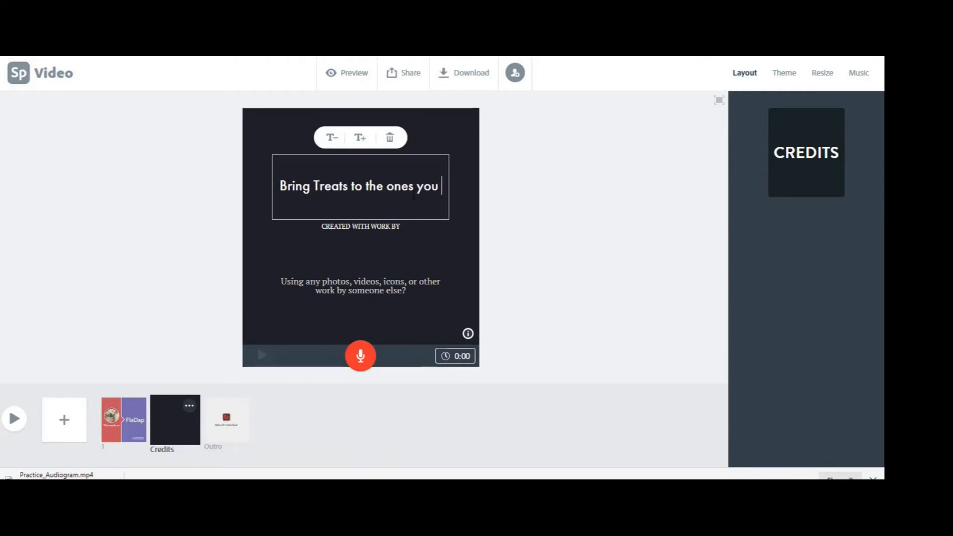
text(love.)
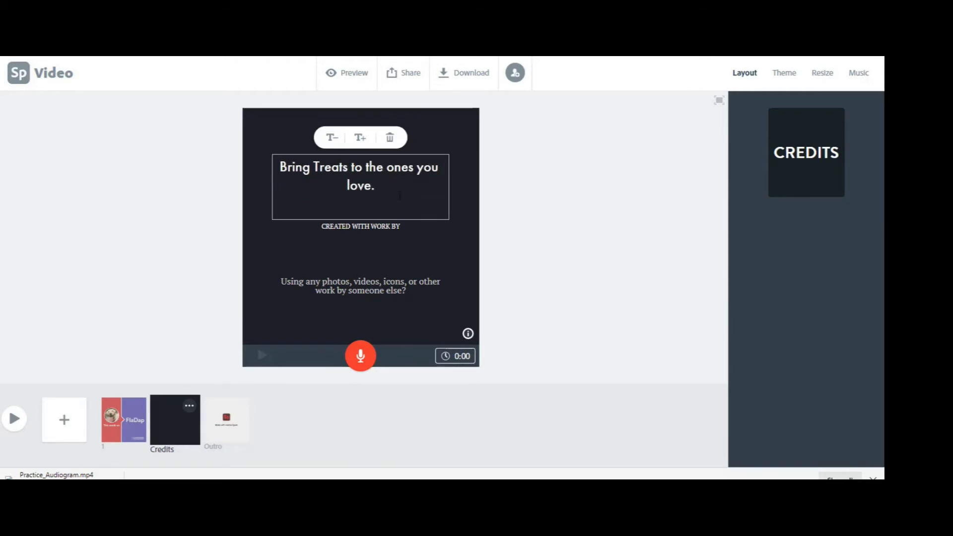
Step: Change "Treats" to lowercase "treats" in the Credits heading and break the line before "the ones you love."
click(320, 167)
key(BackSpace)
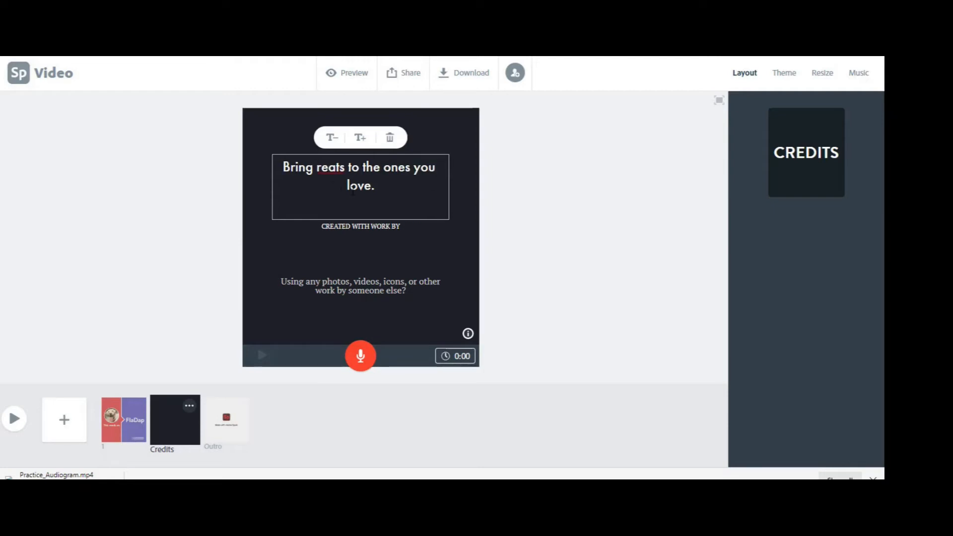
text(t)
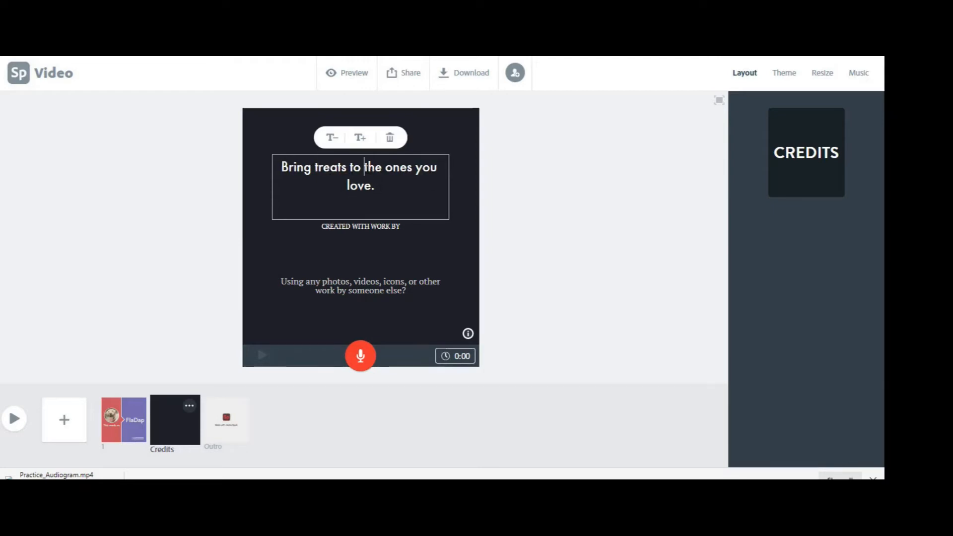
key(Return)
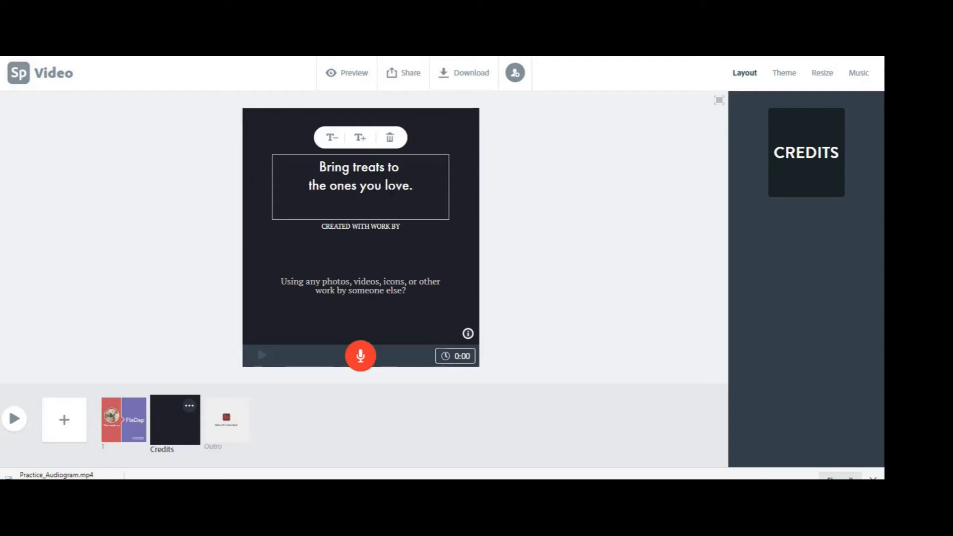
Step: Enlarge the whole two-line heading on the Credits slide by one text size
drag(430, 192, 362, 149)
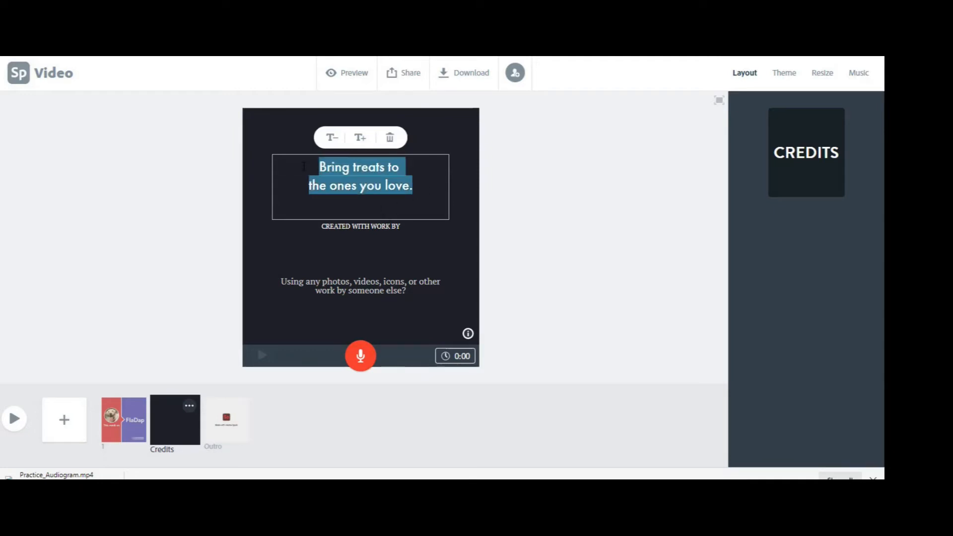
click(361, 140)
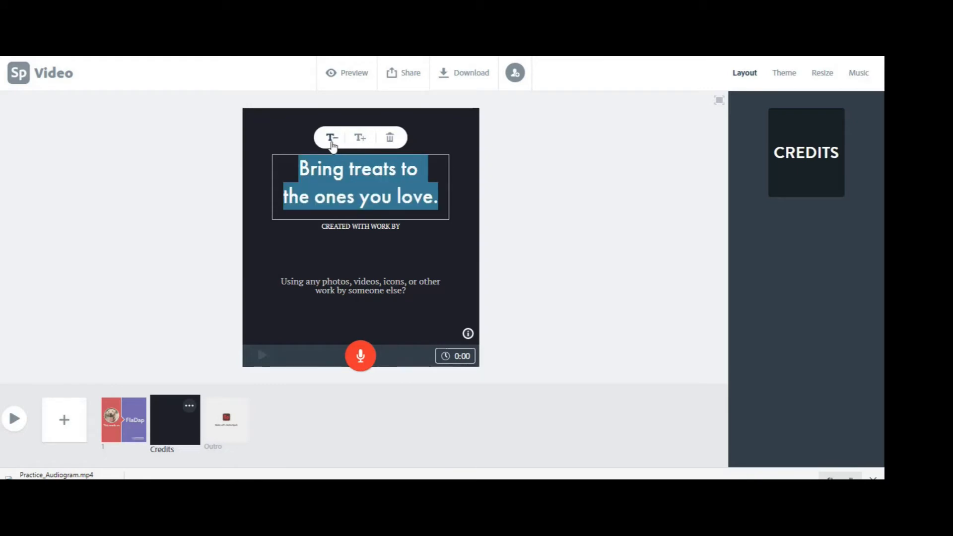
click(338, 144)
click(359, 141)
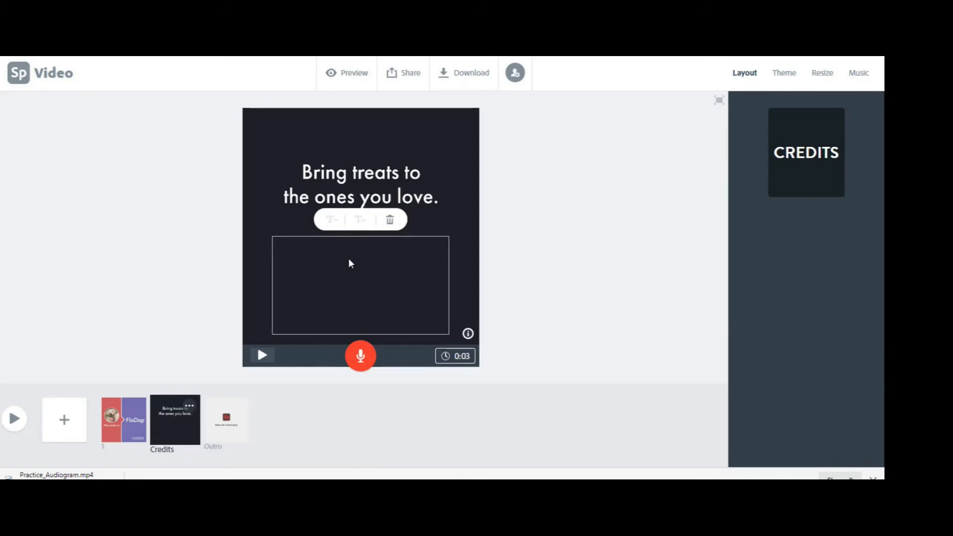
Step: Enter "Buy FlaDap at your local retailer." in the lower text box of the Credits slide and enlarge it by one text size
text(Buy FlaDap at your local r)
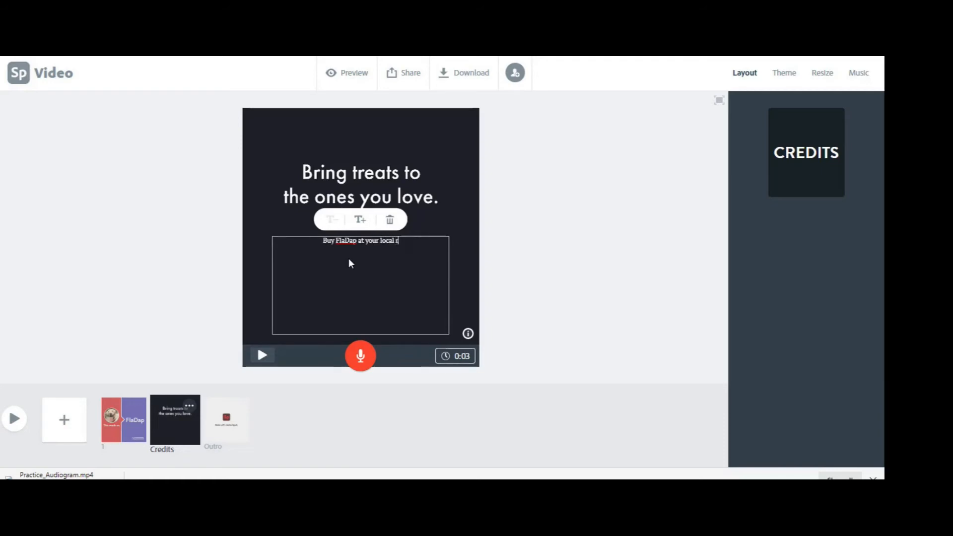
text(etailer.)
key(ctrl+a)
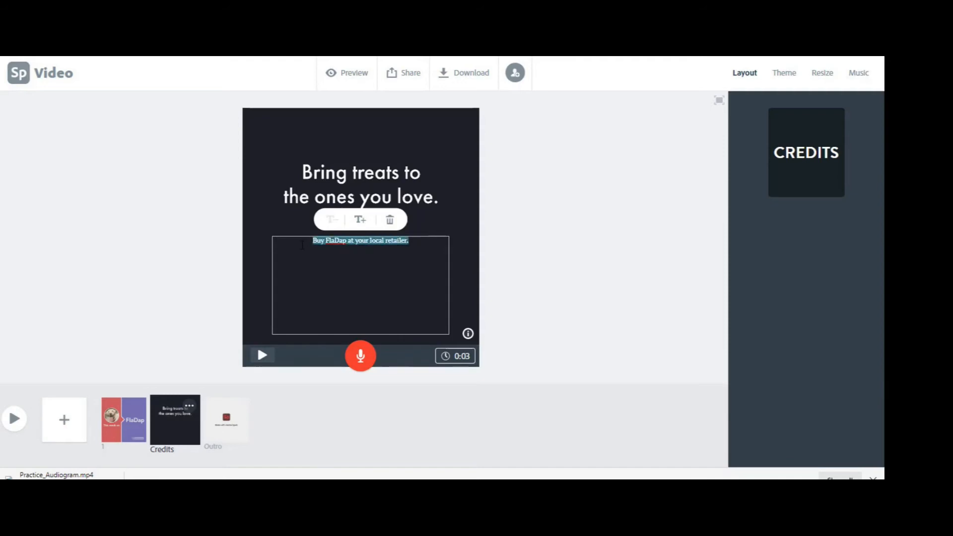
click(358, 221)
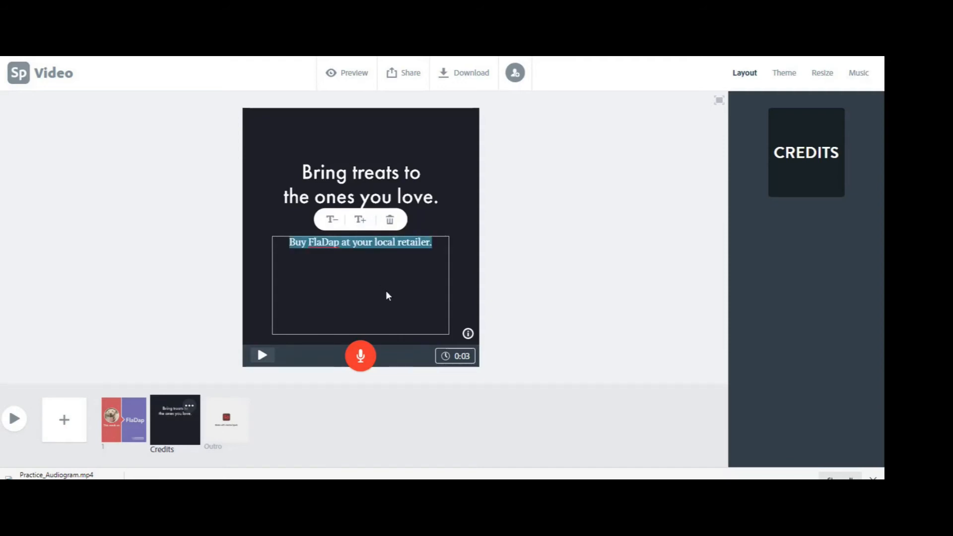
click(397, 401)
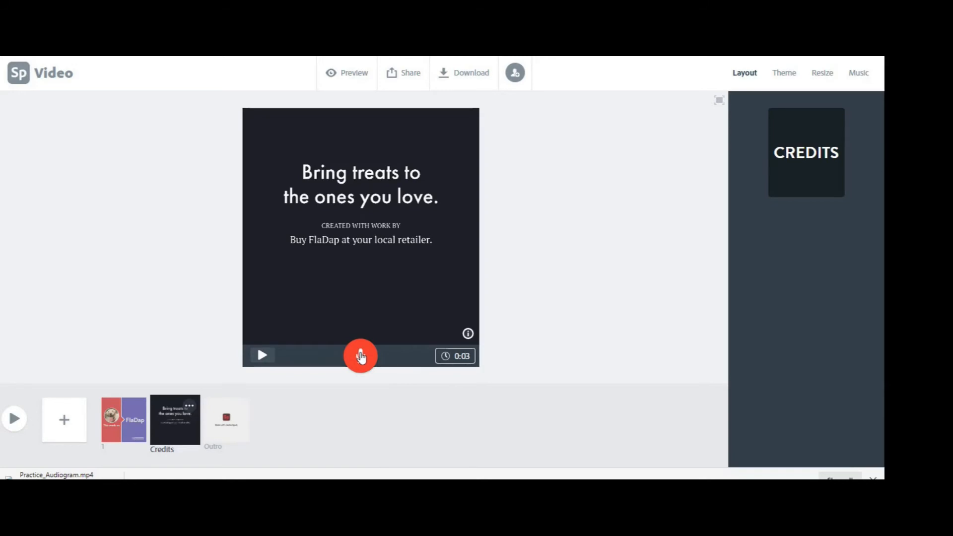
Step: Record a voice narration for the Credits slide and preview the whole video
drag(360, 356, 360, 356)
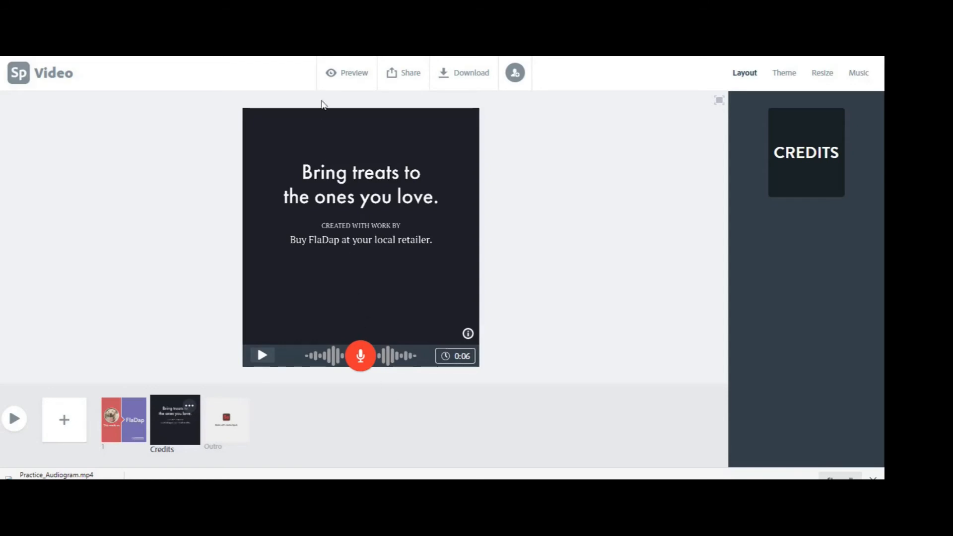
click(348, 76)
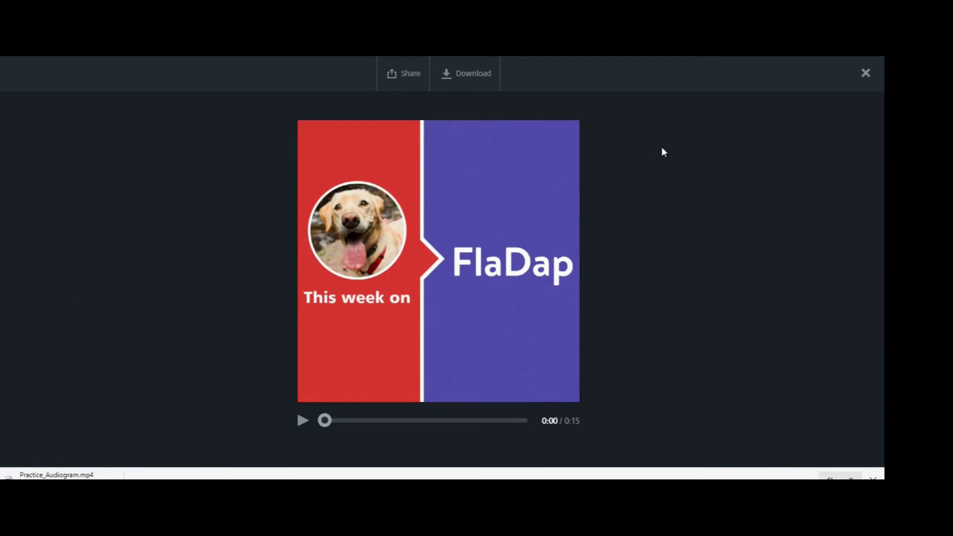
click(866, 74)
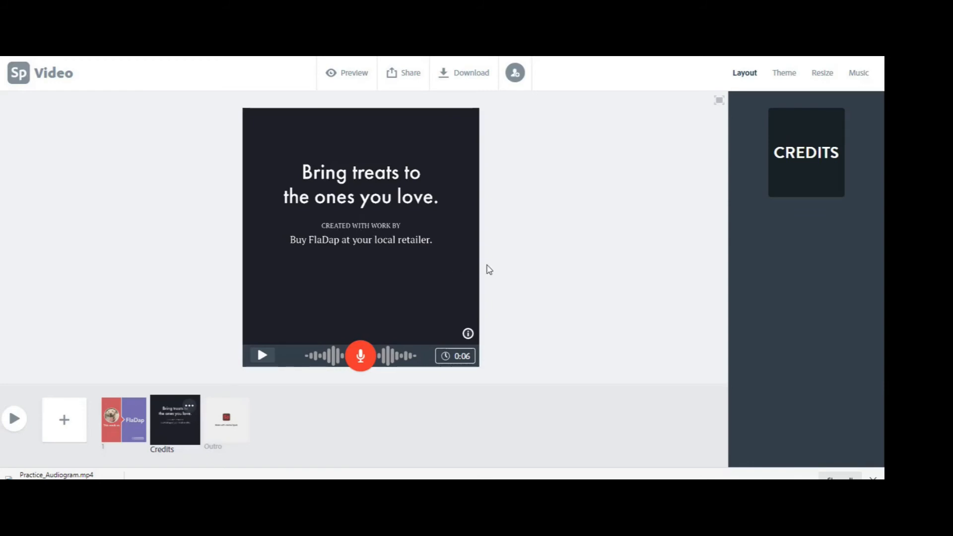
Step: Examine the Outro slide and the options available for it
click(226, 417)
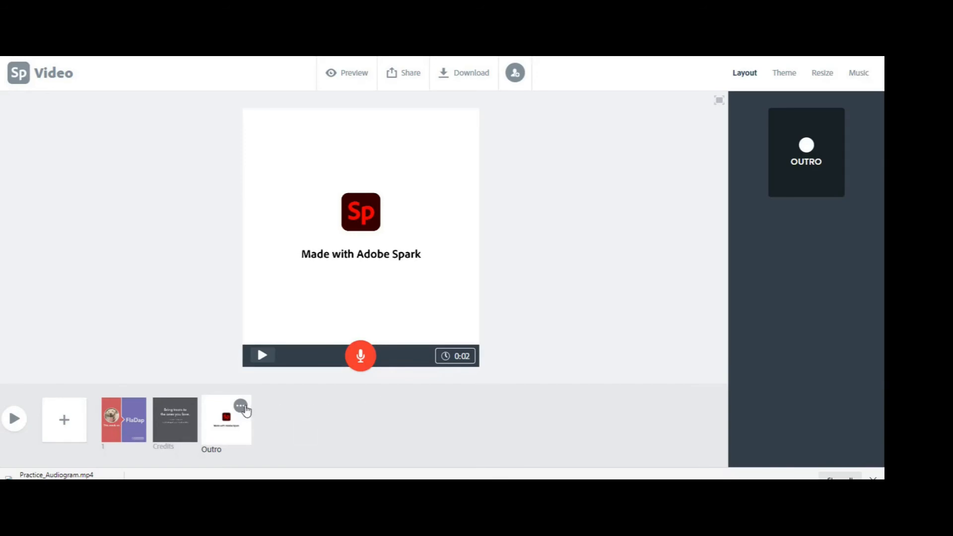
click(241, 407)
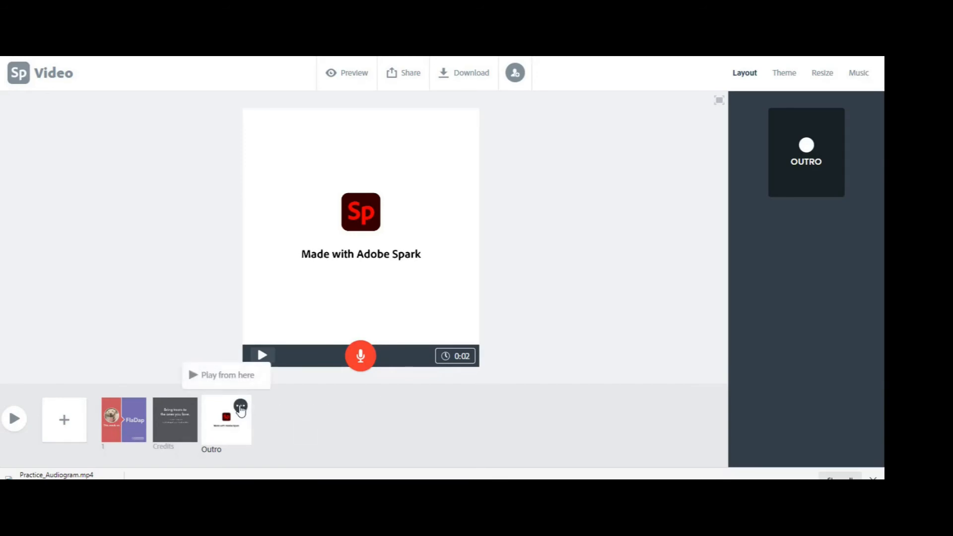
click(342, 411)
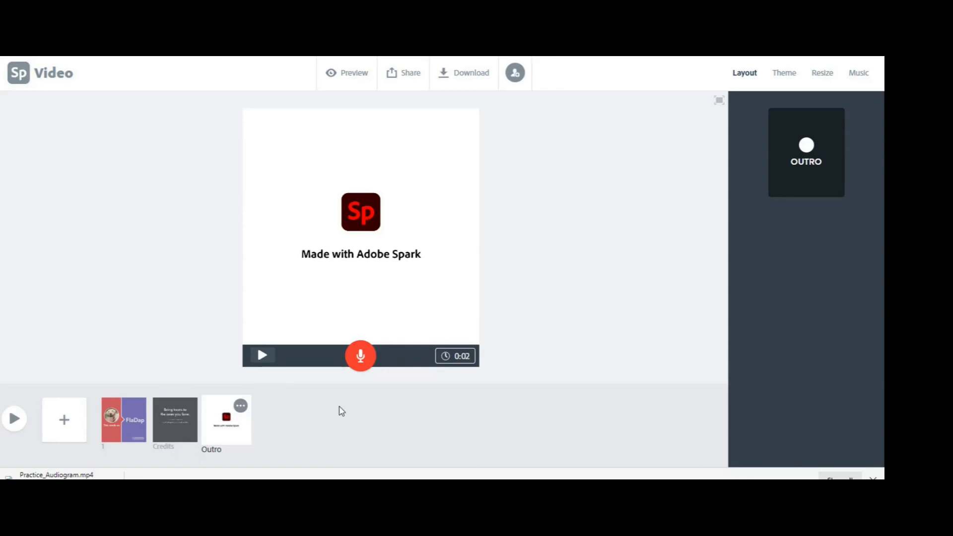
Step: Return to slide 1 and download the finished video
click(136, 423)
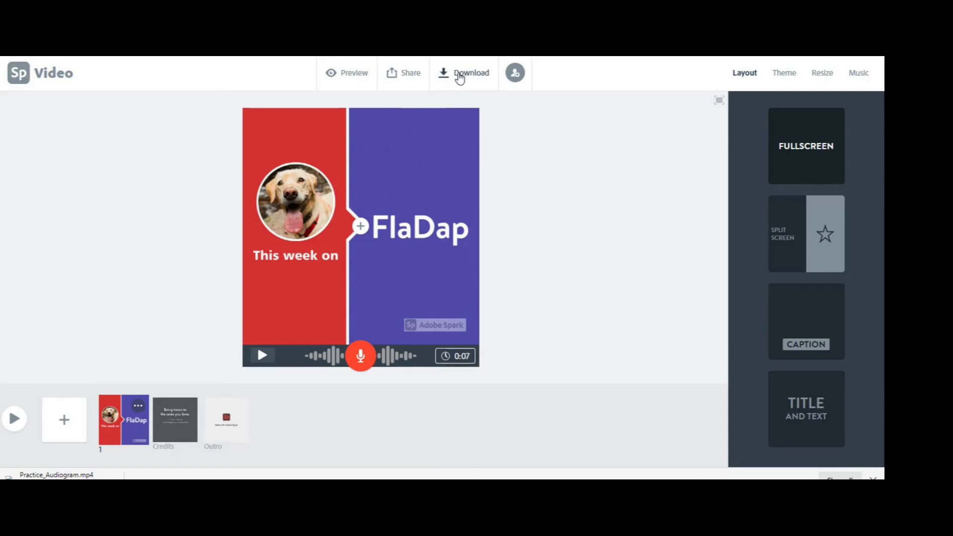
click(460, 76)
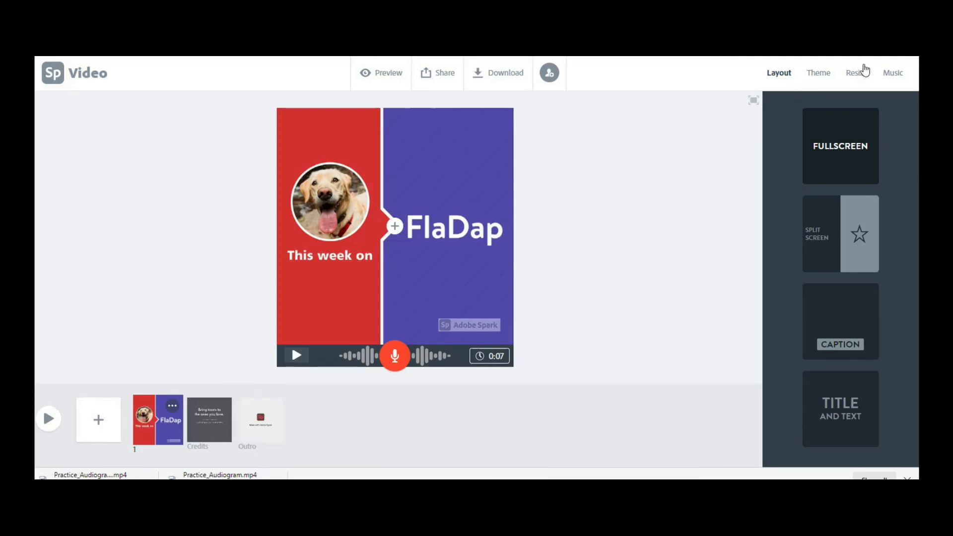
Step: Browse the categories of background music tracks available for the video
click(891, 74)
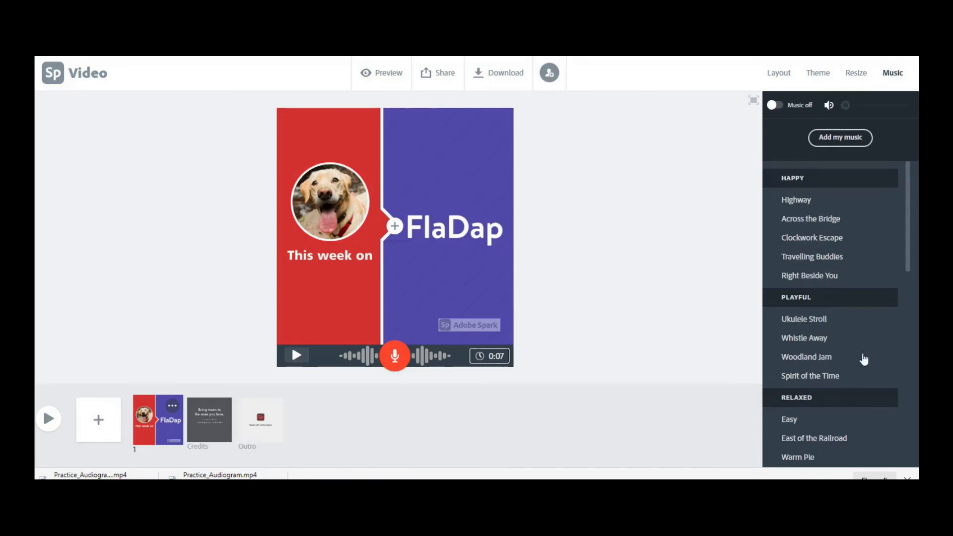
scroll(877, 350, down, 2)
scroll(878, 350, down, 9)
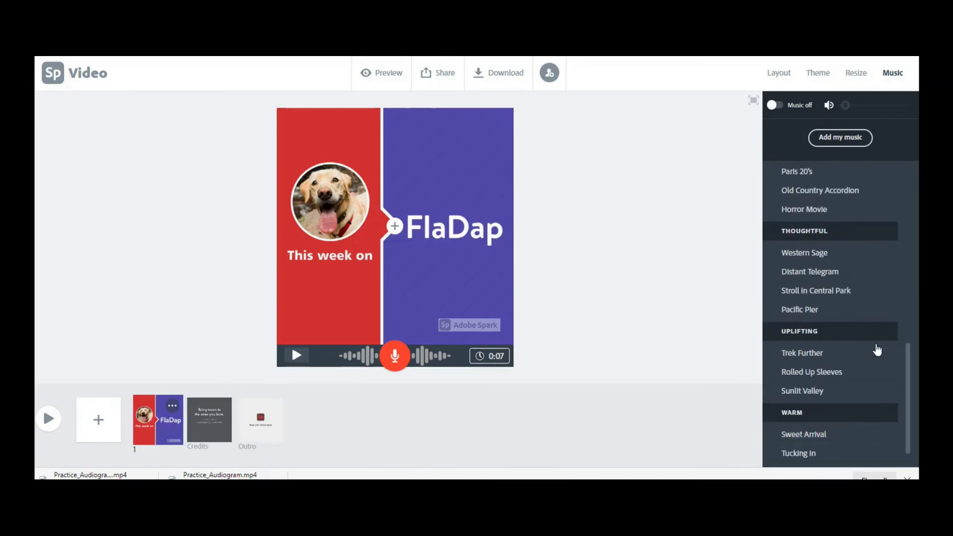
scroll(876, 344, up, 10)
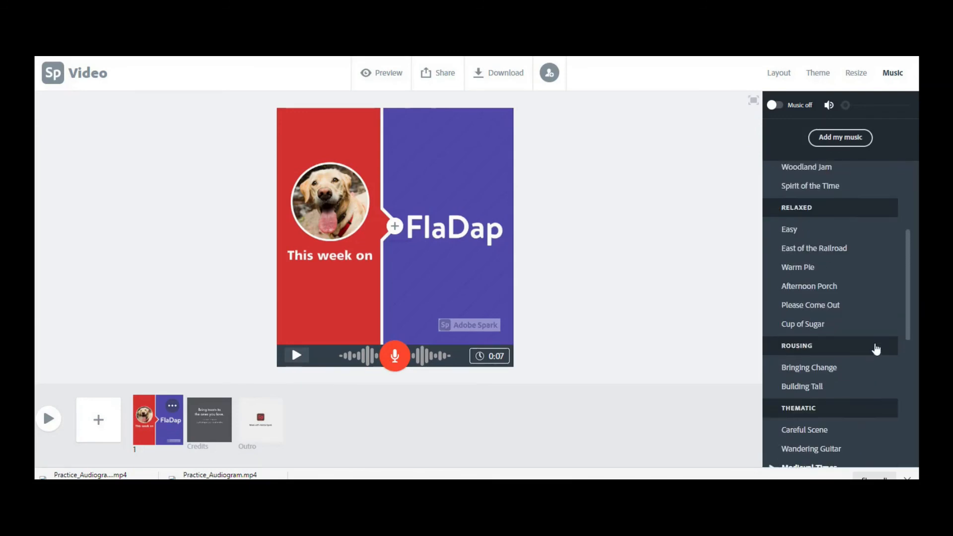